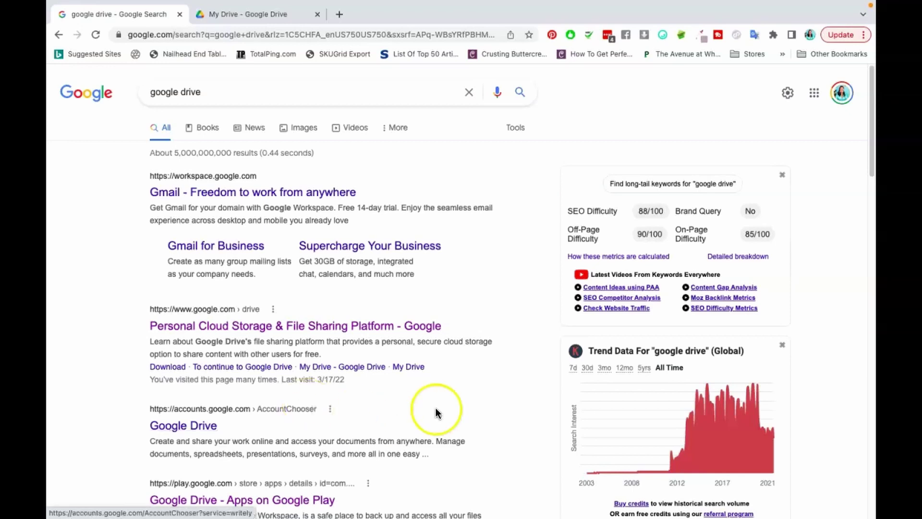
Dismiss the search suggestions and scroll down the google drive results
click(238, 93)
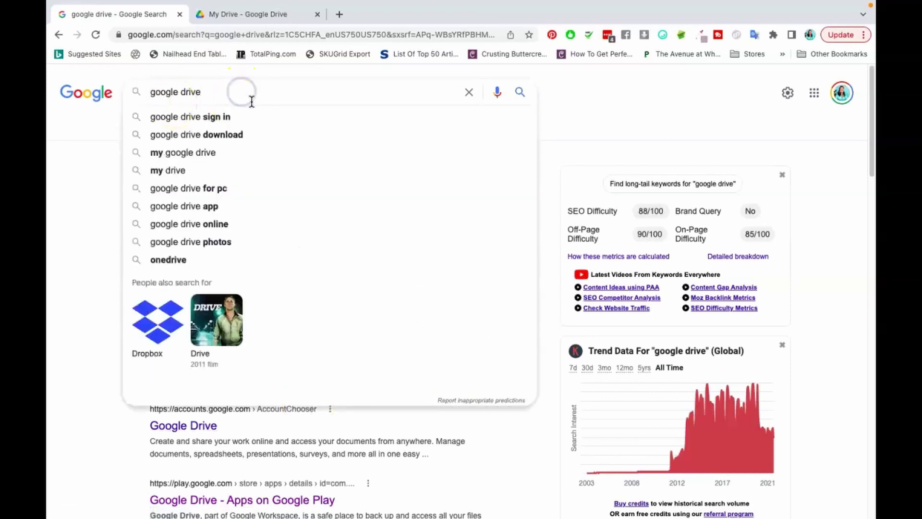
click(619, 98)
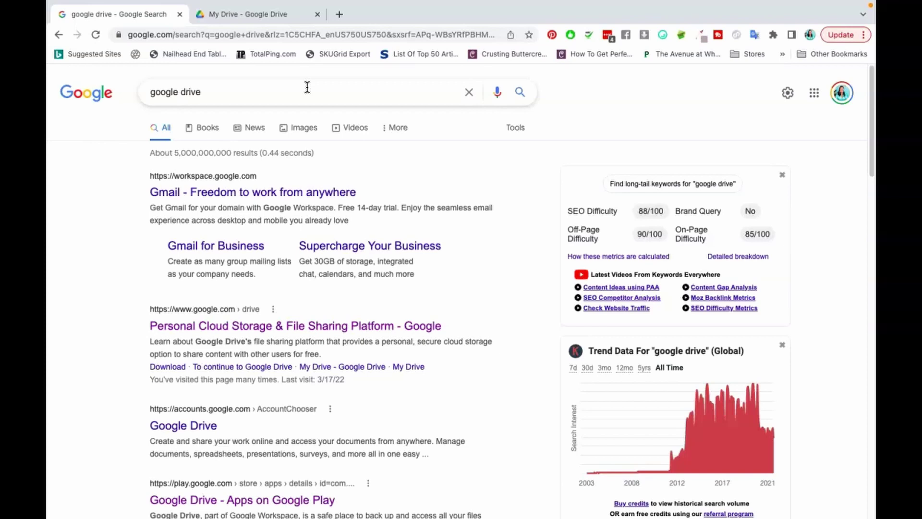
click(216, 93)
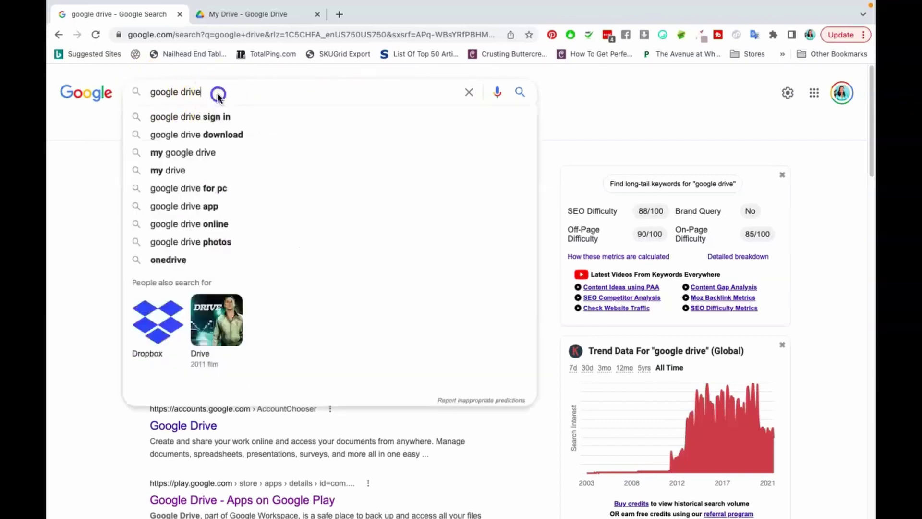
click(629, 94)
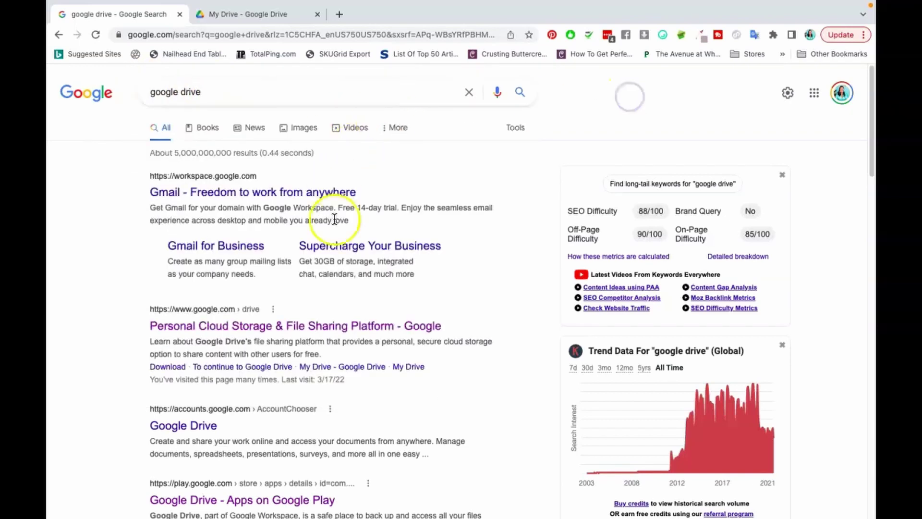
scroll(327, 258, down, 1)
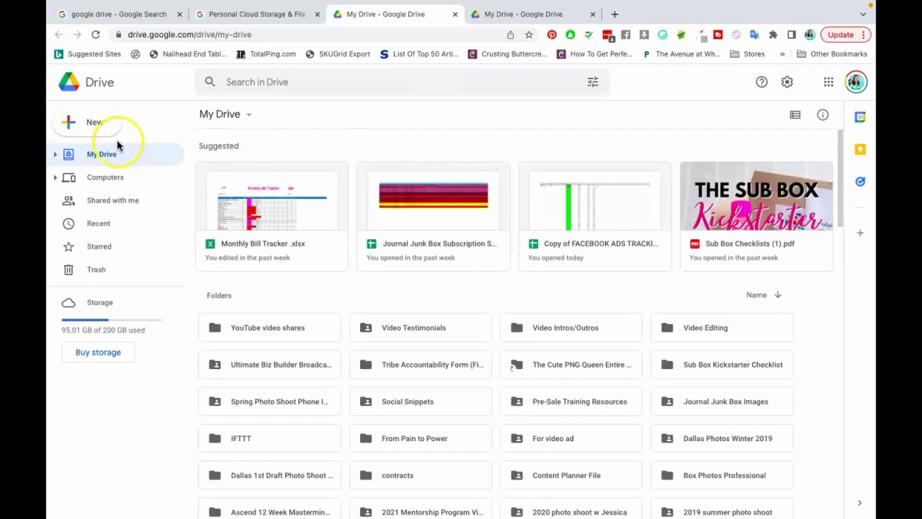
Upload '6x9 im the boss journal interior - 1-merged (2).pdf' to My Drive, finding it by searching 'pdf'
click(95, 126)
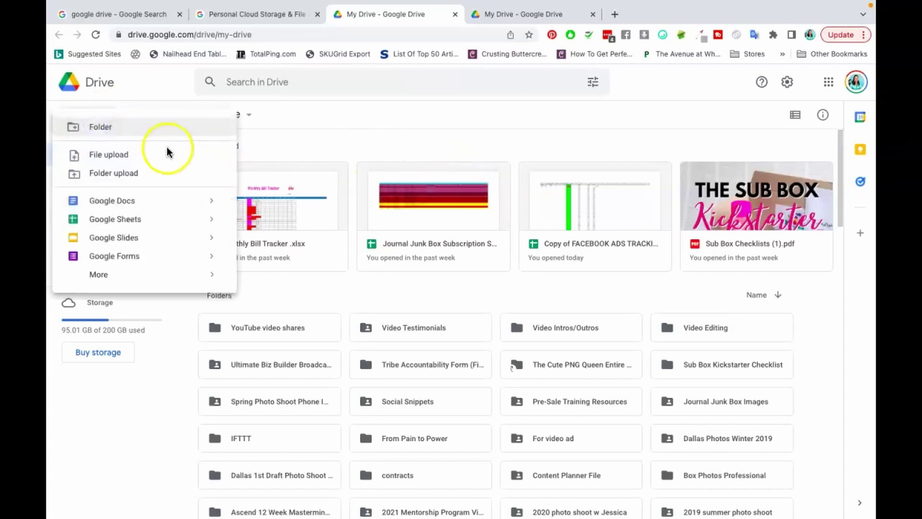
click(147, 154)
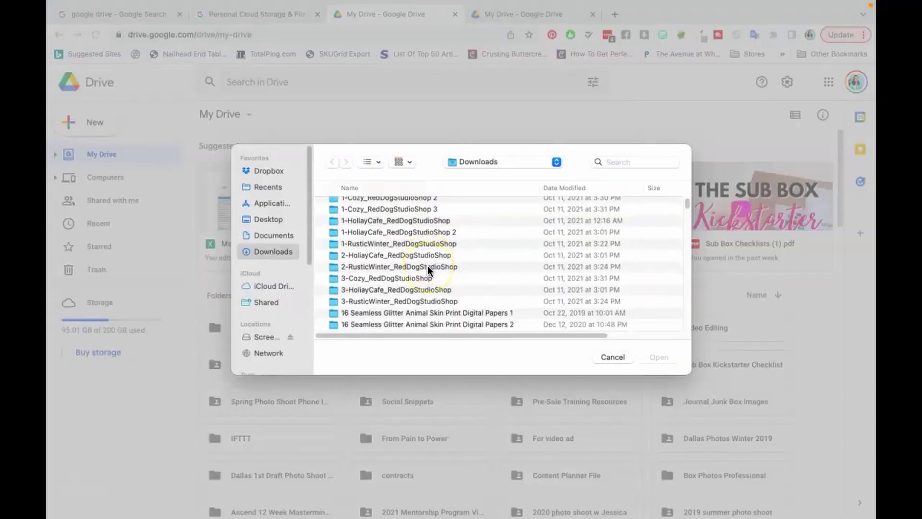
drag(688, 202, 658, 230)
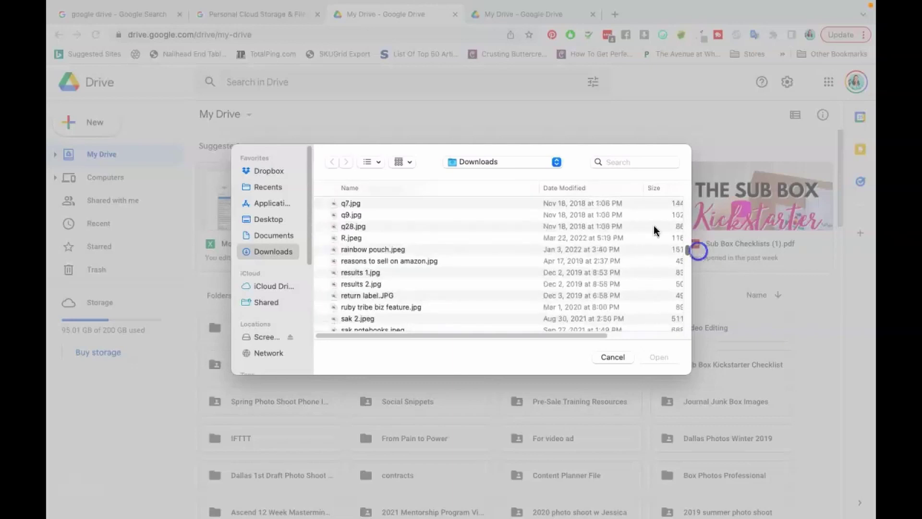
click(614, 162)
text(pdf)
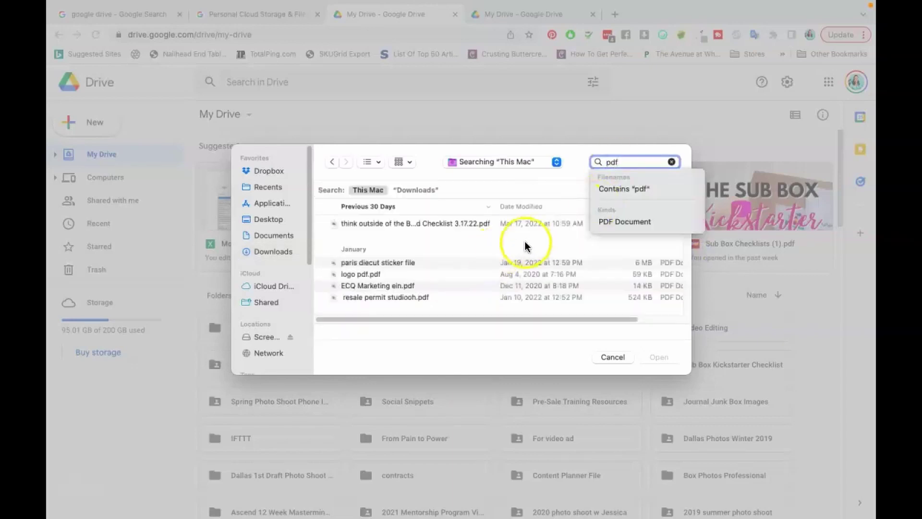
scroll(469, 292, down, 5)
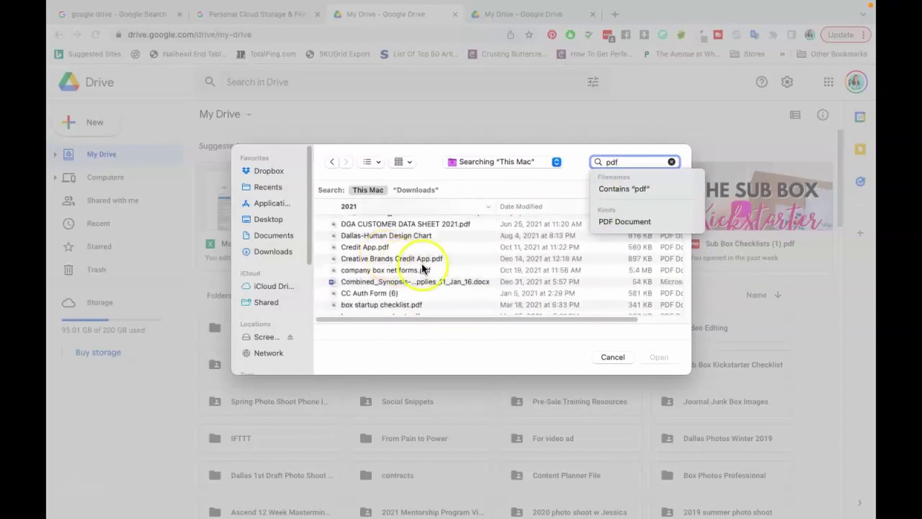
scroll(423, 267, down, 5)
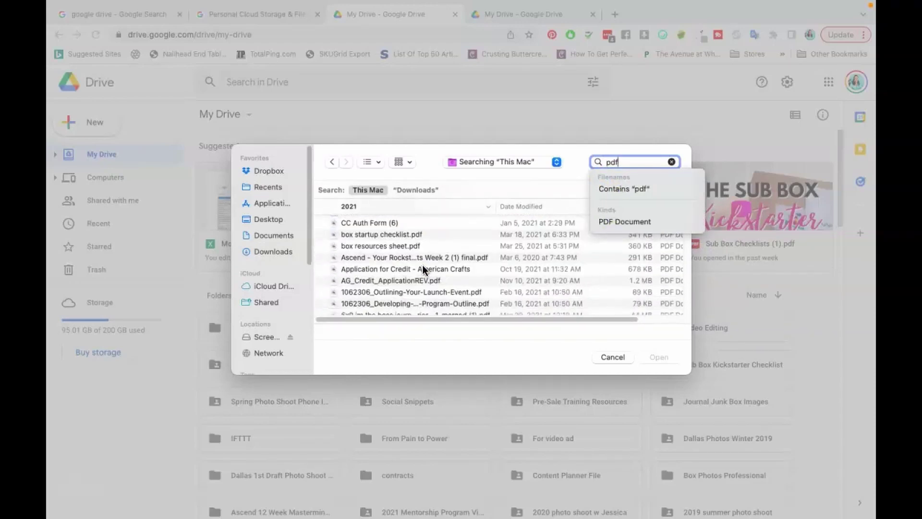
click(439, 294)
click(660, 358)
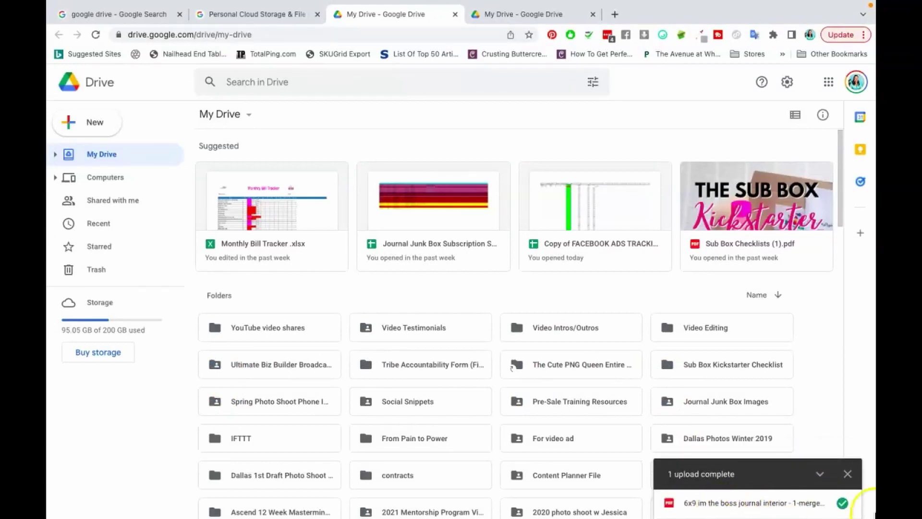
Open the uploaded journal PDF's preview and scroll down and back up its cover page
click(732, 506)
click(706, 391)
click(748, 504)
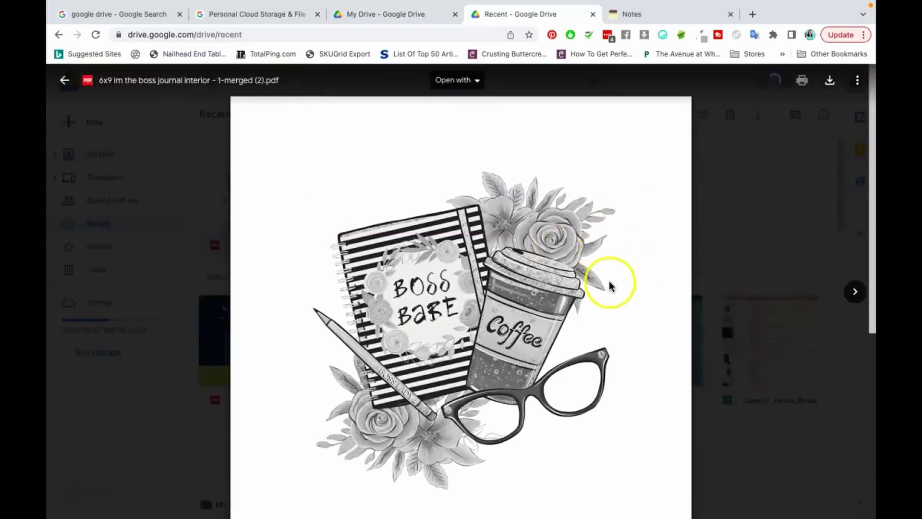
scroll(610, 283, down, 3)
scroll(607, 326, down, 2)
scroll(606, 322, up, 3)
scroll(604, 322, up, 1)
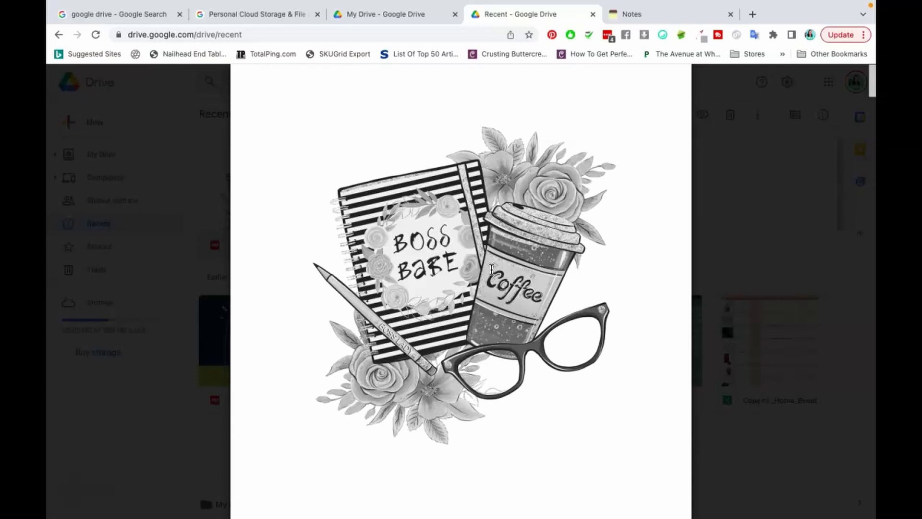
Open the PDF's sharing settings and expand the general link access options
mouse_move(778, 21)
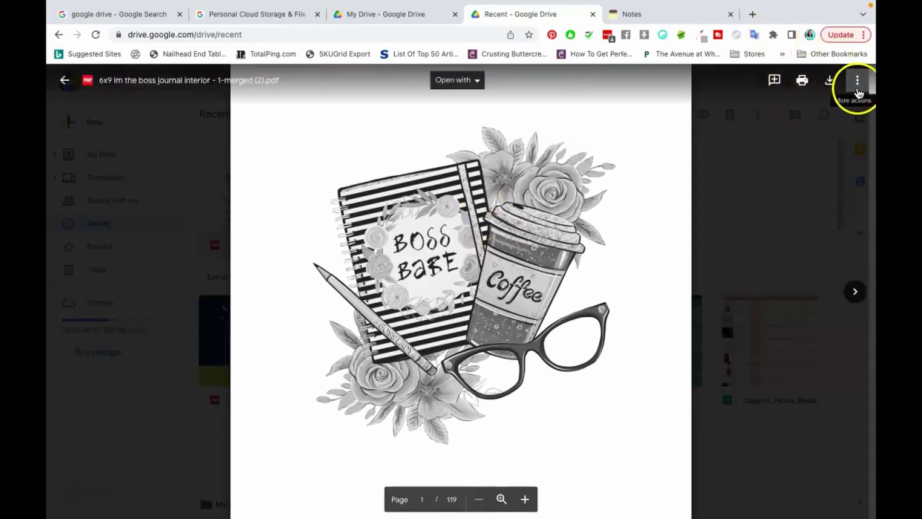
click(858, 86)
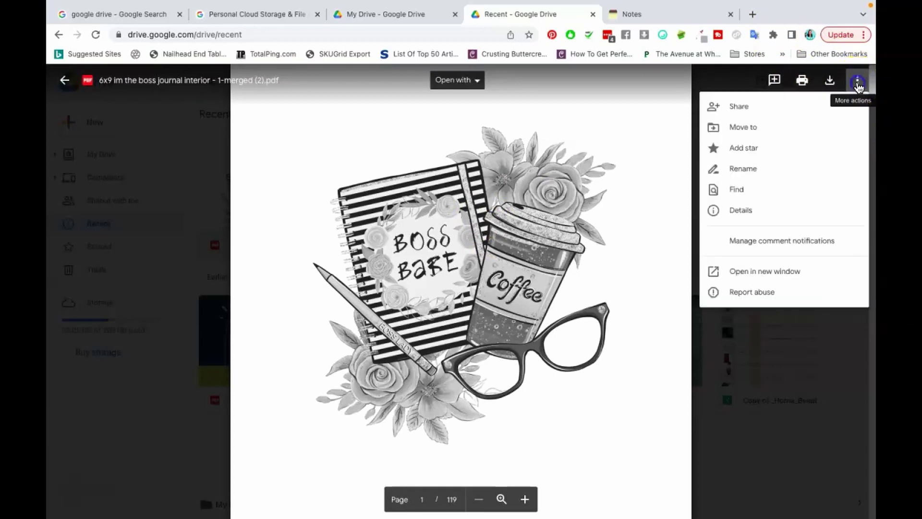
click(751, 115)
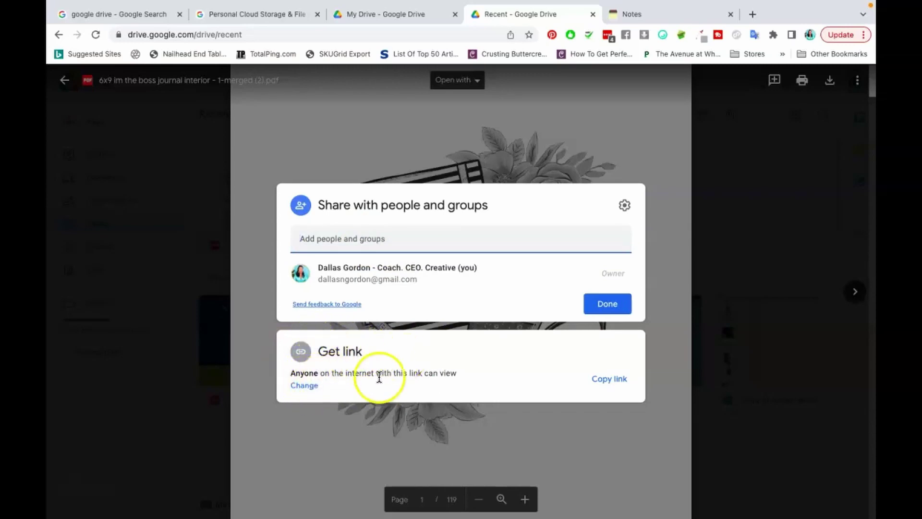
click(305, 385)
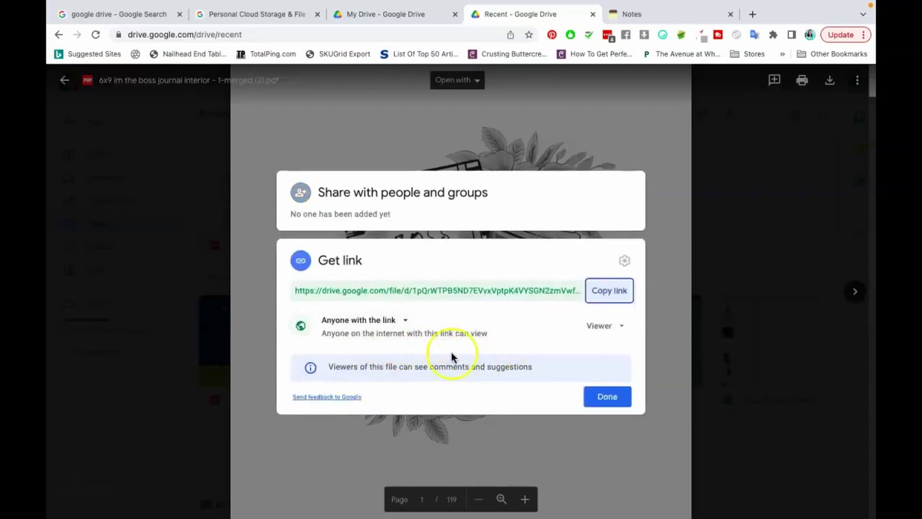
click(404, 320)
click(397, 346)
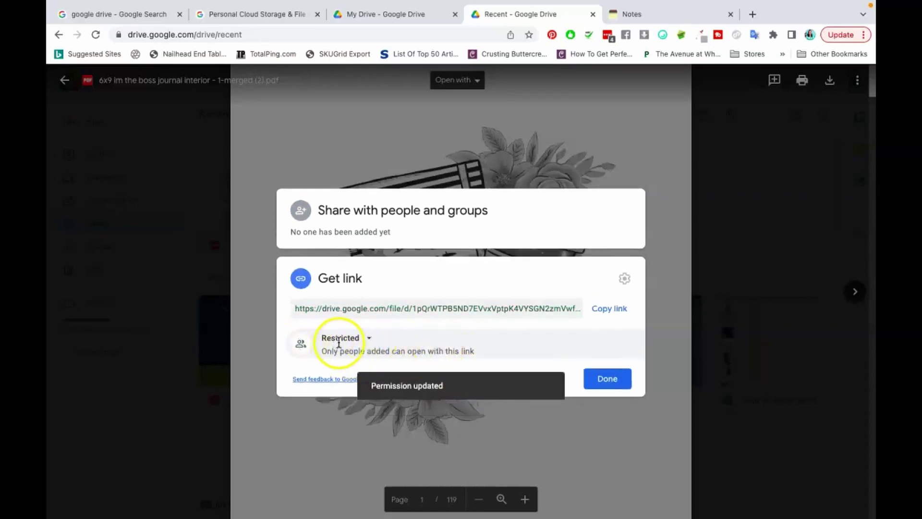
Set link access to 'Anyone with the link' as Viewer, copy the link, and finish
click(372, 341)
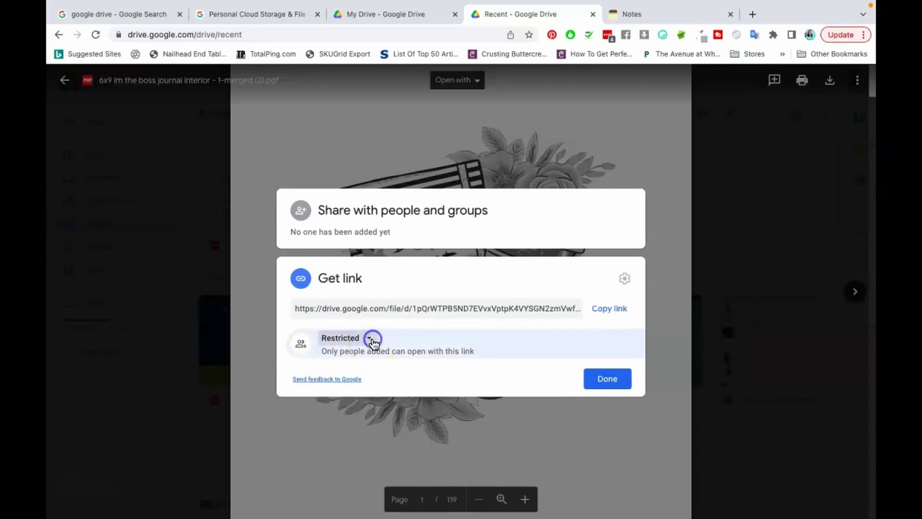
click(406, 390)
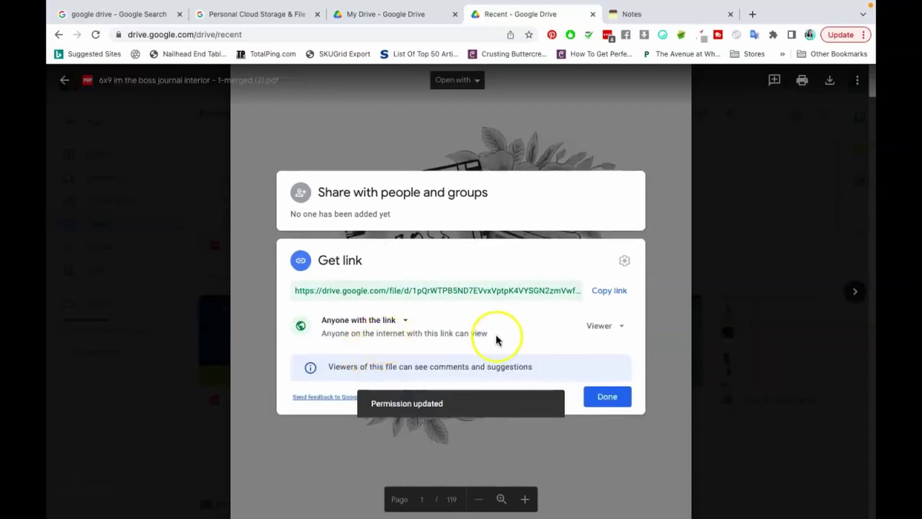
click(608, 327)
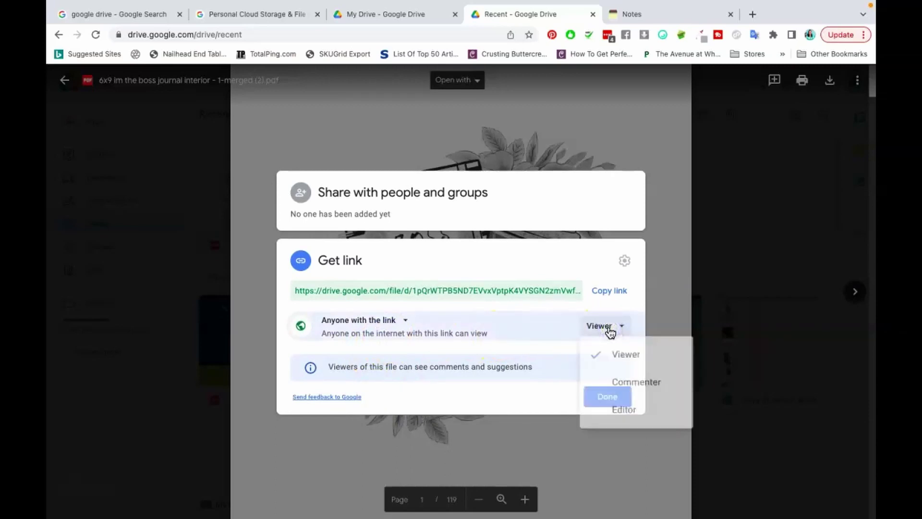
click(632, 308)
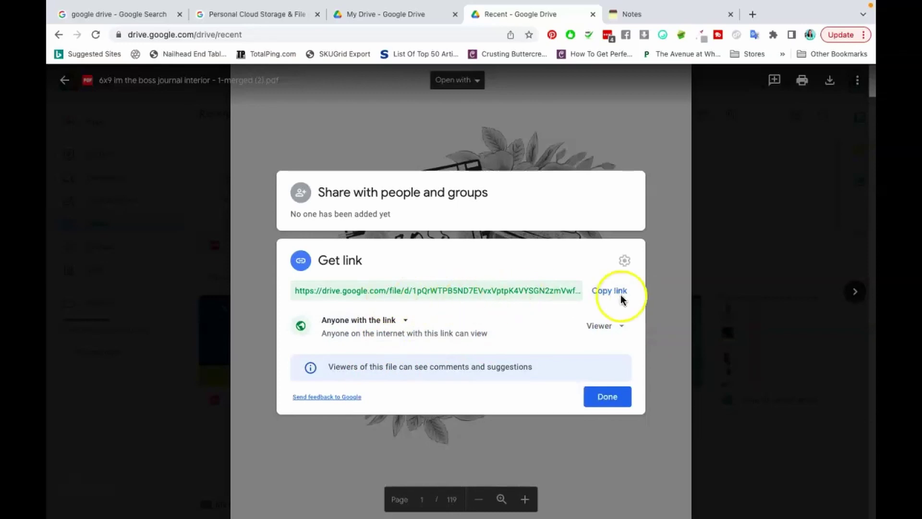
click(611, 295)
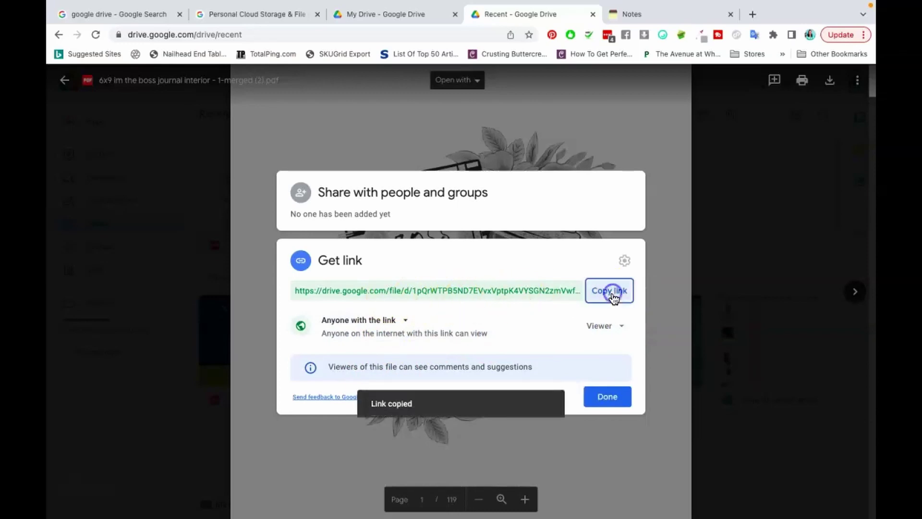
click(613, 401)
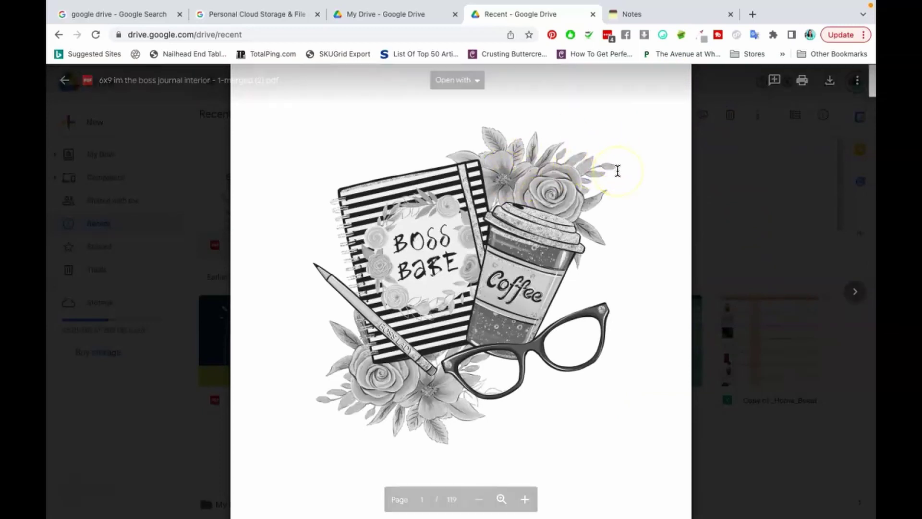
Copy the journal's Google Drive share link from the notes.io note
click(681, 7)
click(632, 46)
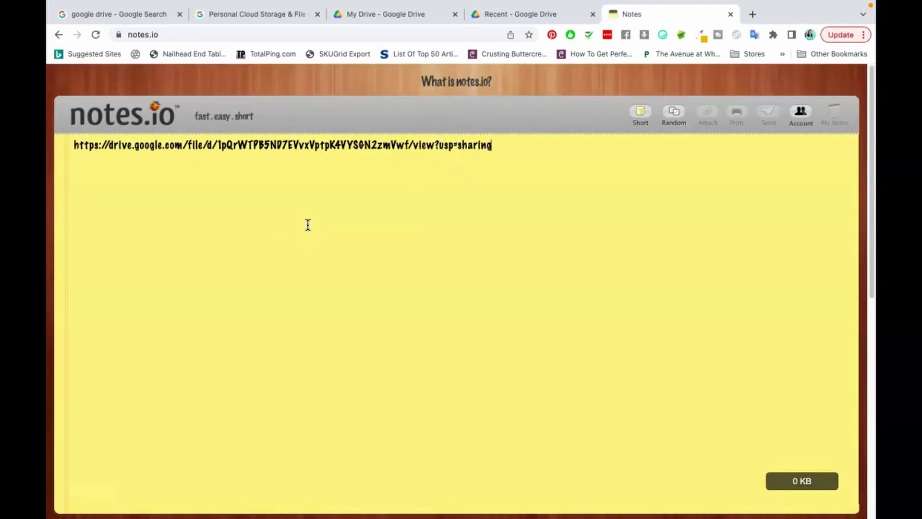
triple_click(341, 144)
right_click(341, 144)
click(389, 231)
Load the copied Drive share link in a new browser tab
click(750, 16)
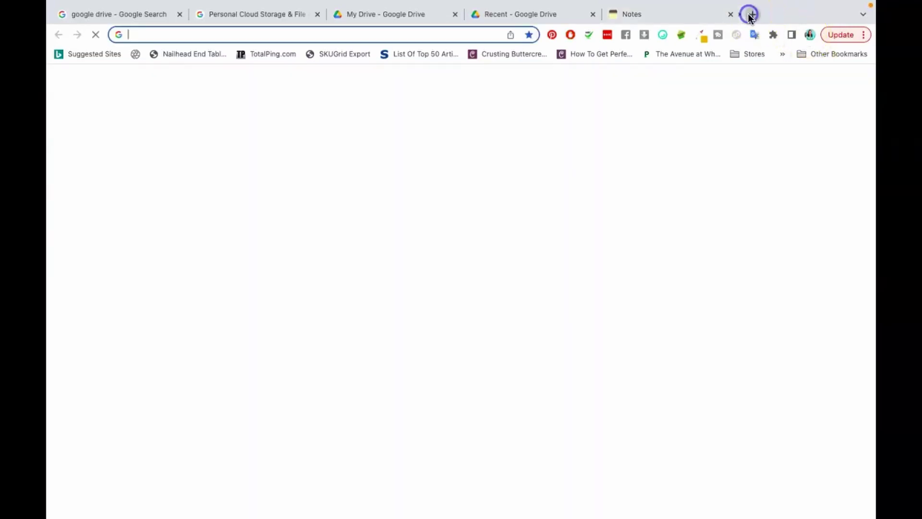
right_click(224, 36)
click(248, 107)
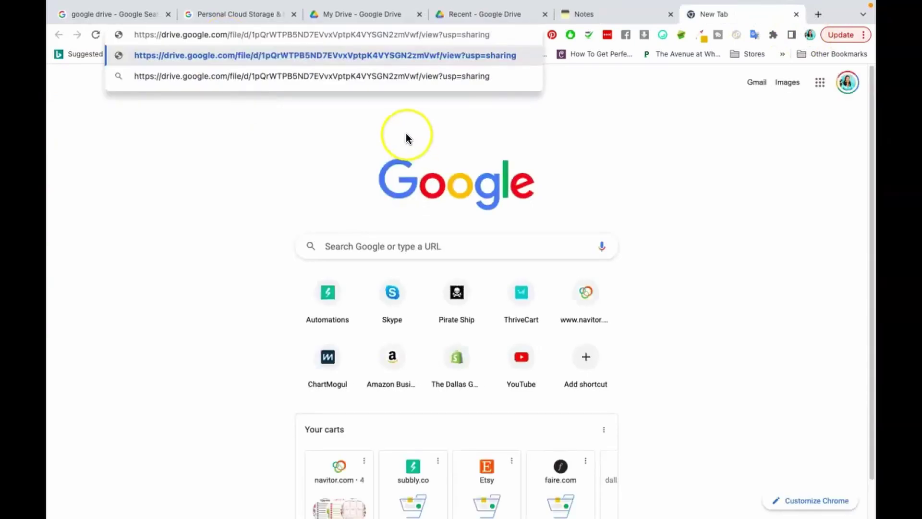
key(Return)
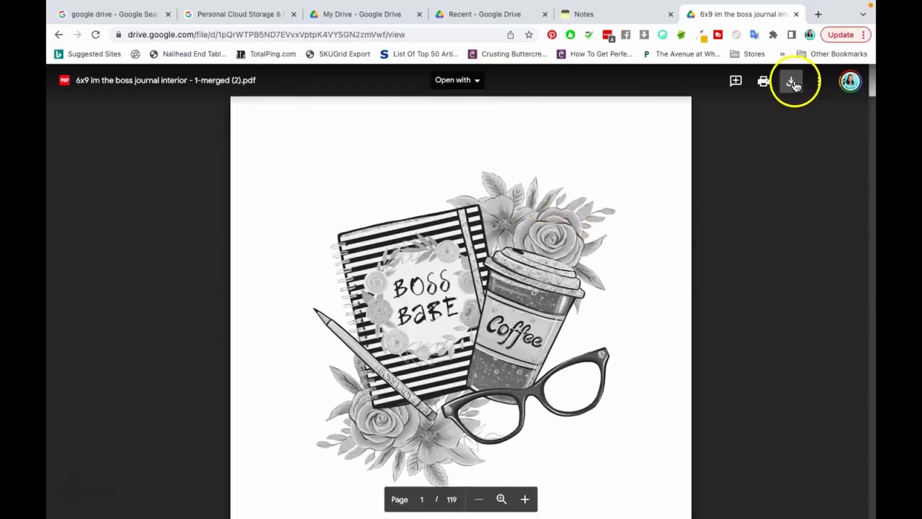
Test the Download button on the shared journal PDF
click(793, 82)
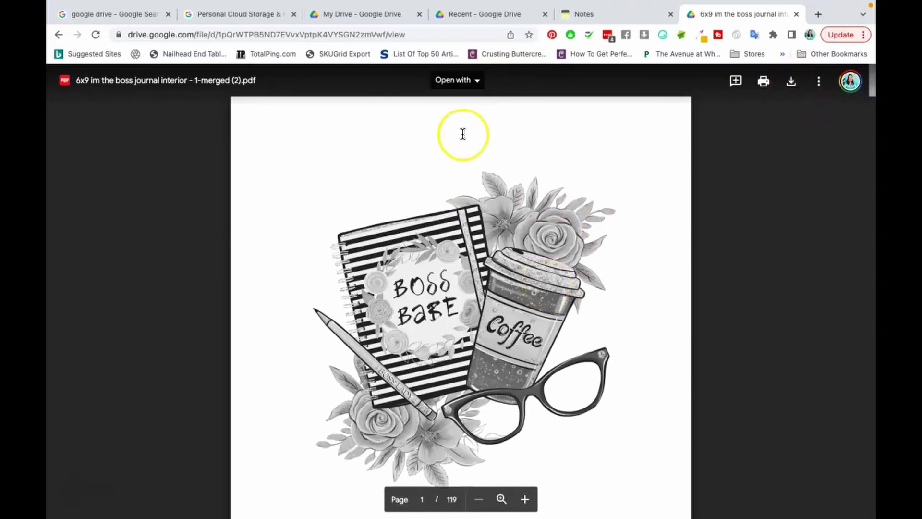
click(791, 83)
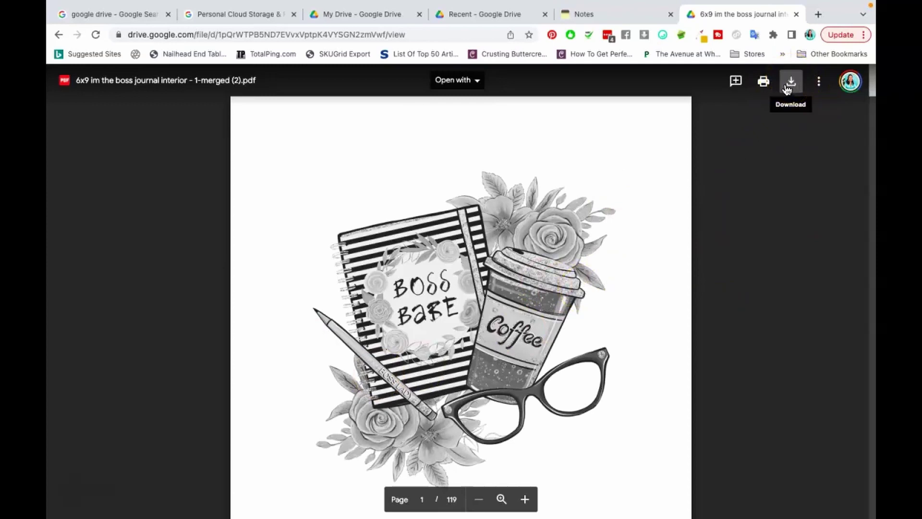
click(782, 93)
click(660, 158)
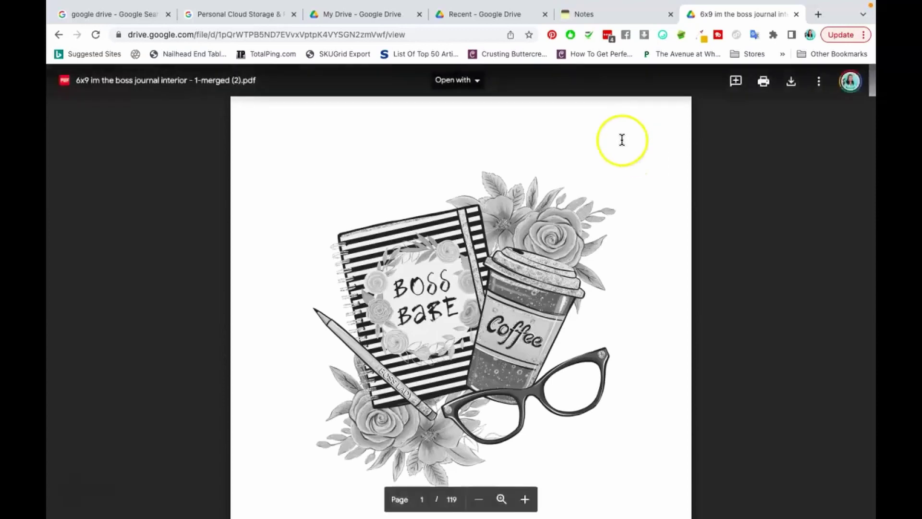
Go back to the 'Recent - Google Drive' tab and close the journal PDF preview
click(486, 16)
click(393, 19)
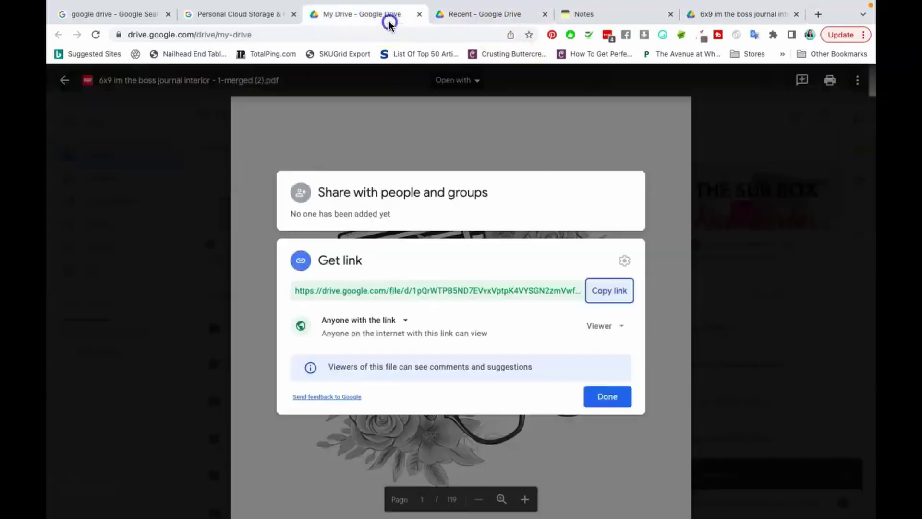
click(438, 16)
click(789, 132)
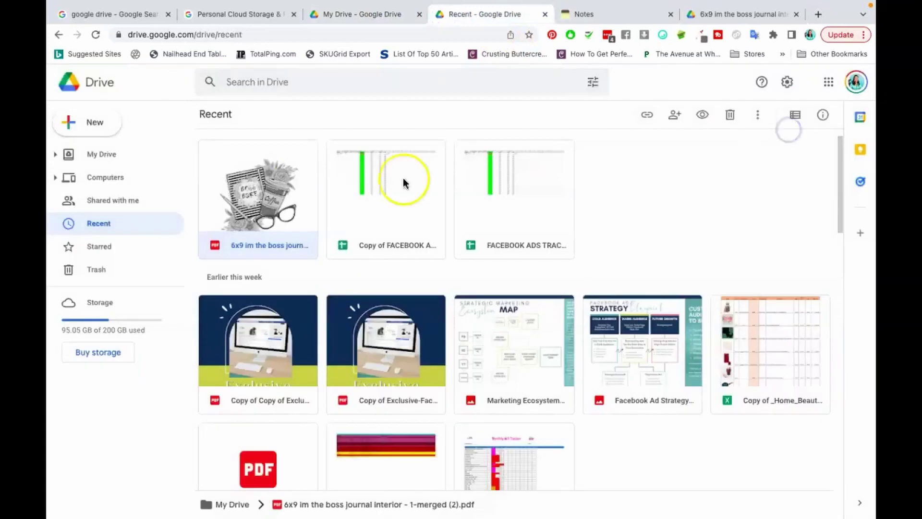